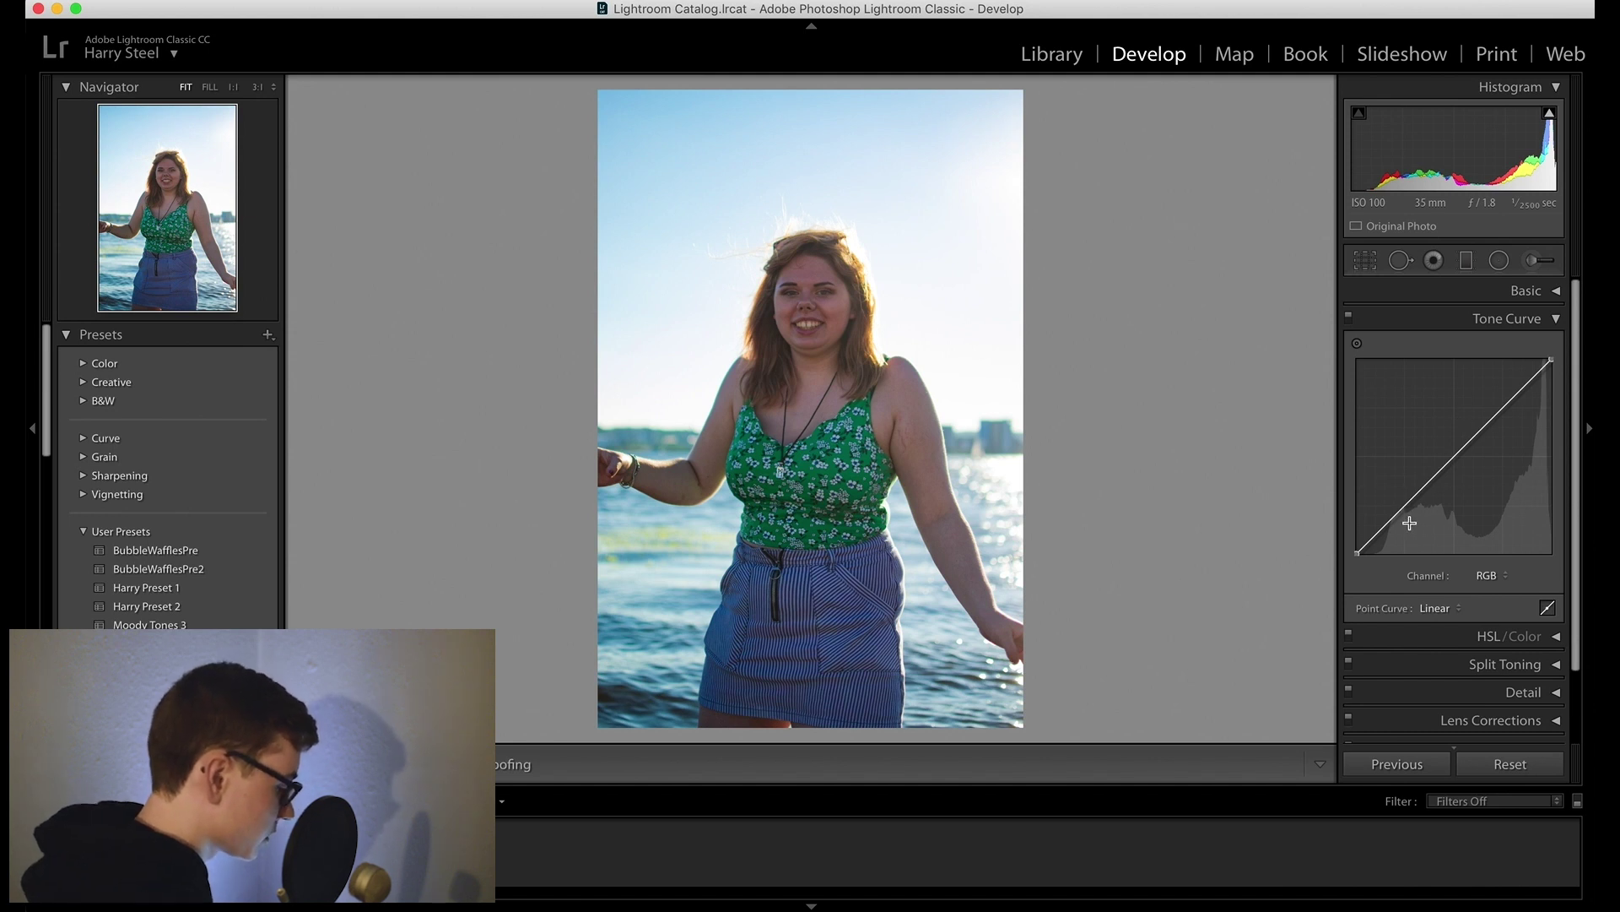
# - Add shadow, midtone and highlight points to the RGB tone curve, slightly raising the shadows and midtones and lowering the highlights
pyautogui.click(1402, 508)
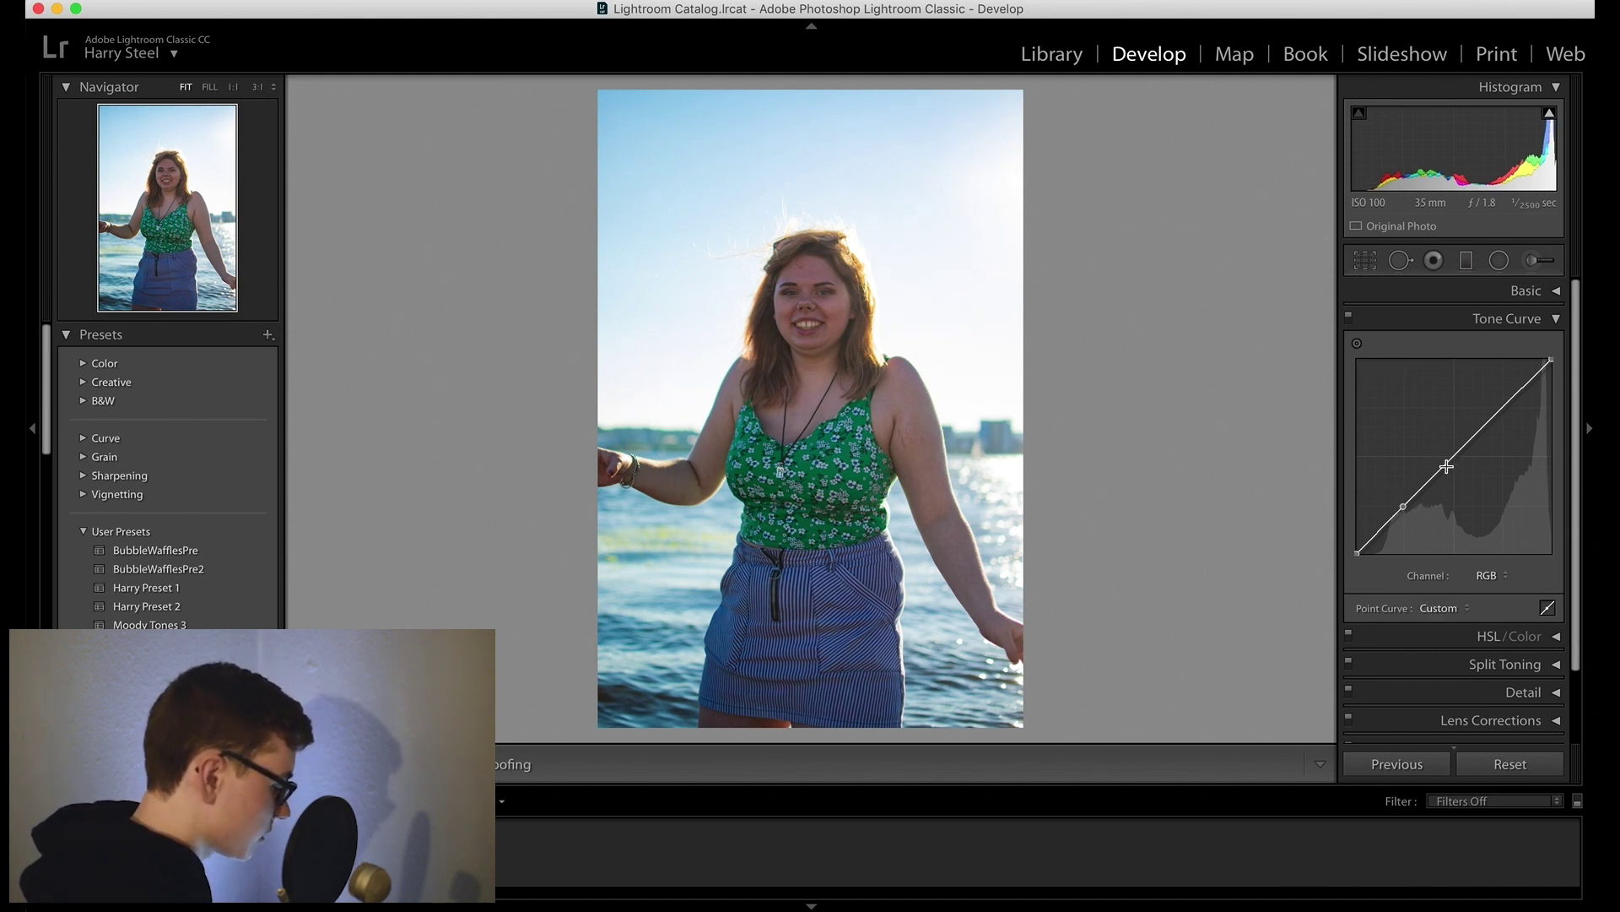
pyautogui.click(1456, 457)
pyautogui.click(1501, 405)
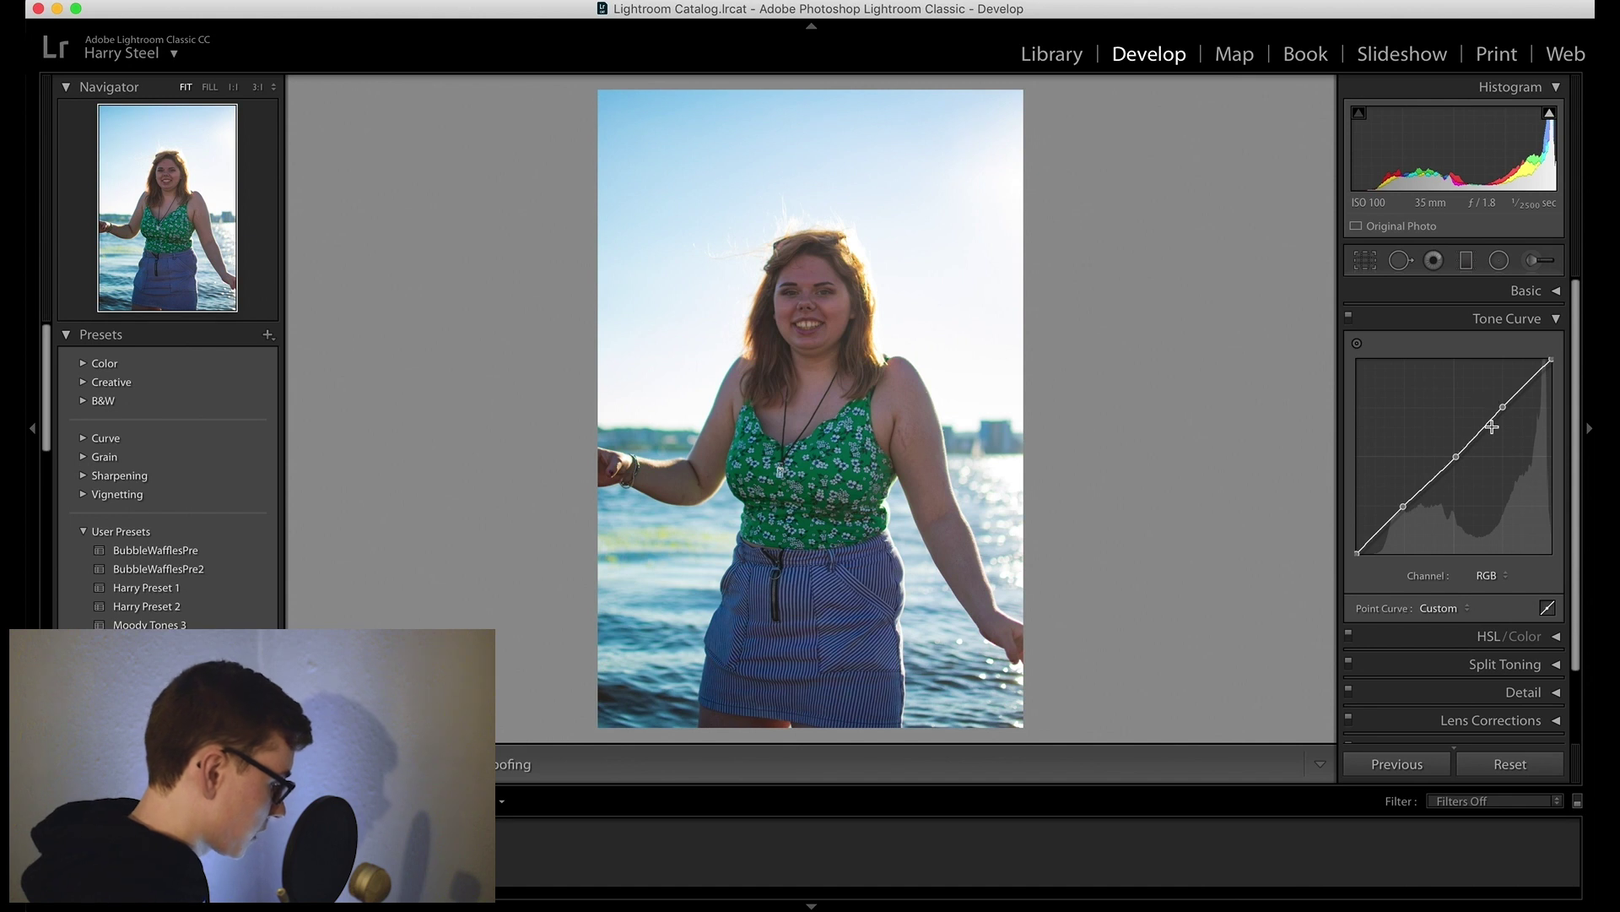
pyautogui.moveTo(1405, 515); pyautogui.dragTo(1404, 502)
pyautogui.moveTo(1461, 454); pyautogui.dragTo(1507, 420)
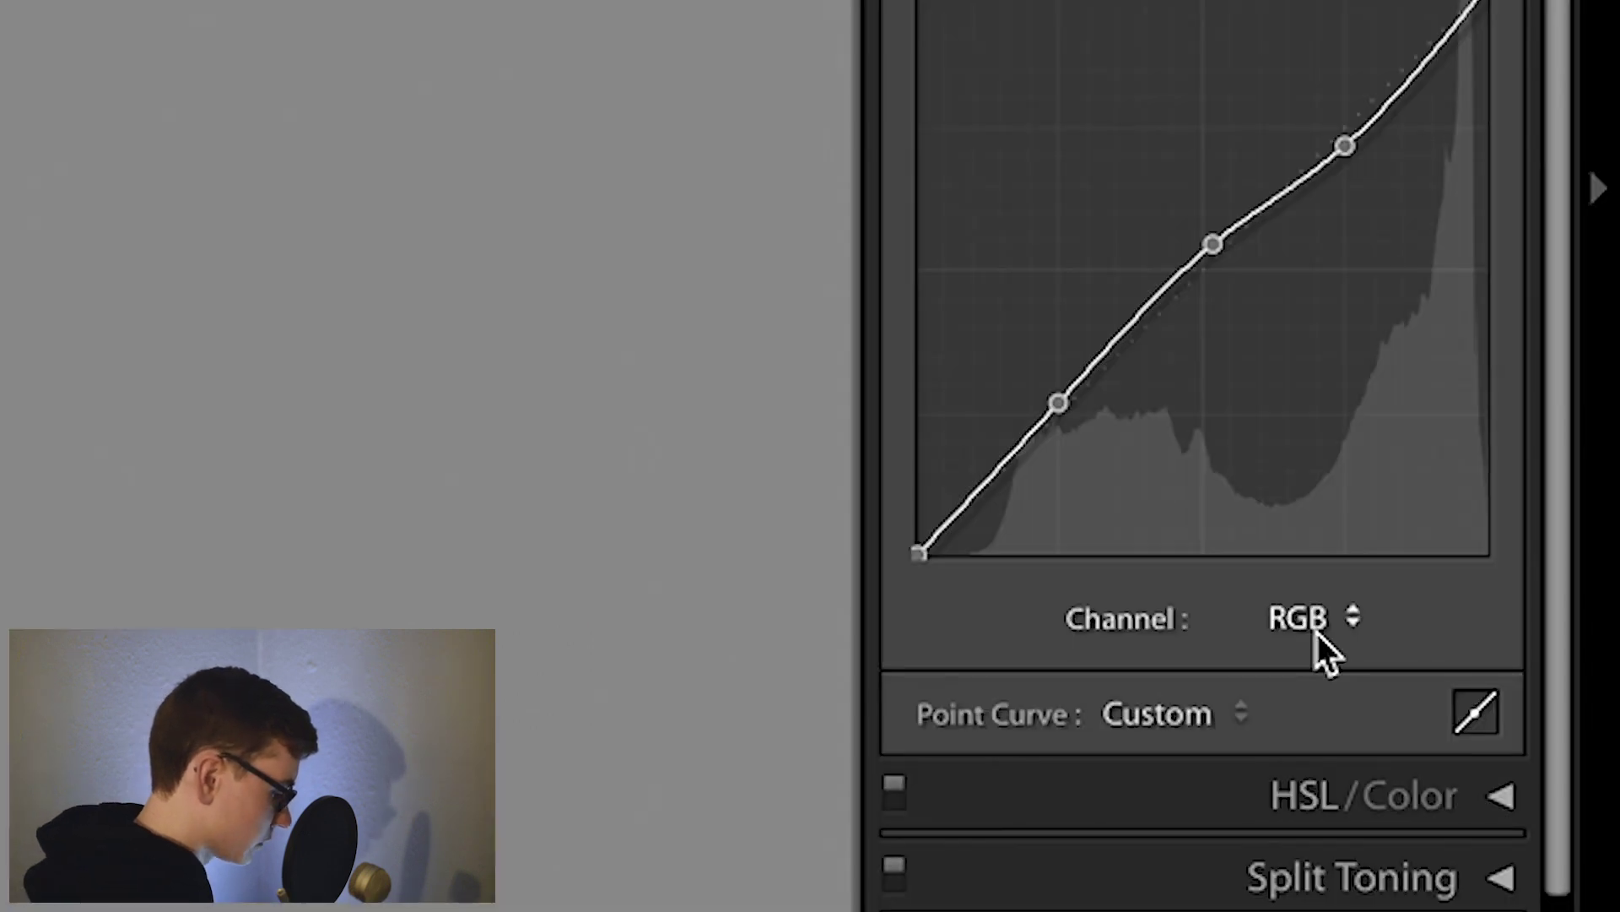
# - Switch the tone curve to the Red channel and add evenly spaced shadow, midtone and highlight points along the line
pyautogui.click(1491, 578)
pyautogui.click(1473, 676)
pyautogui.click(1283, 624)
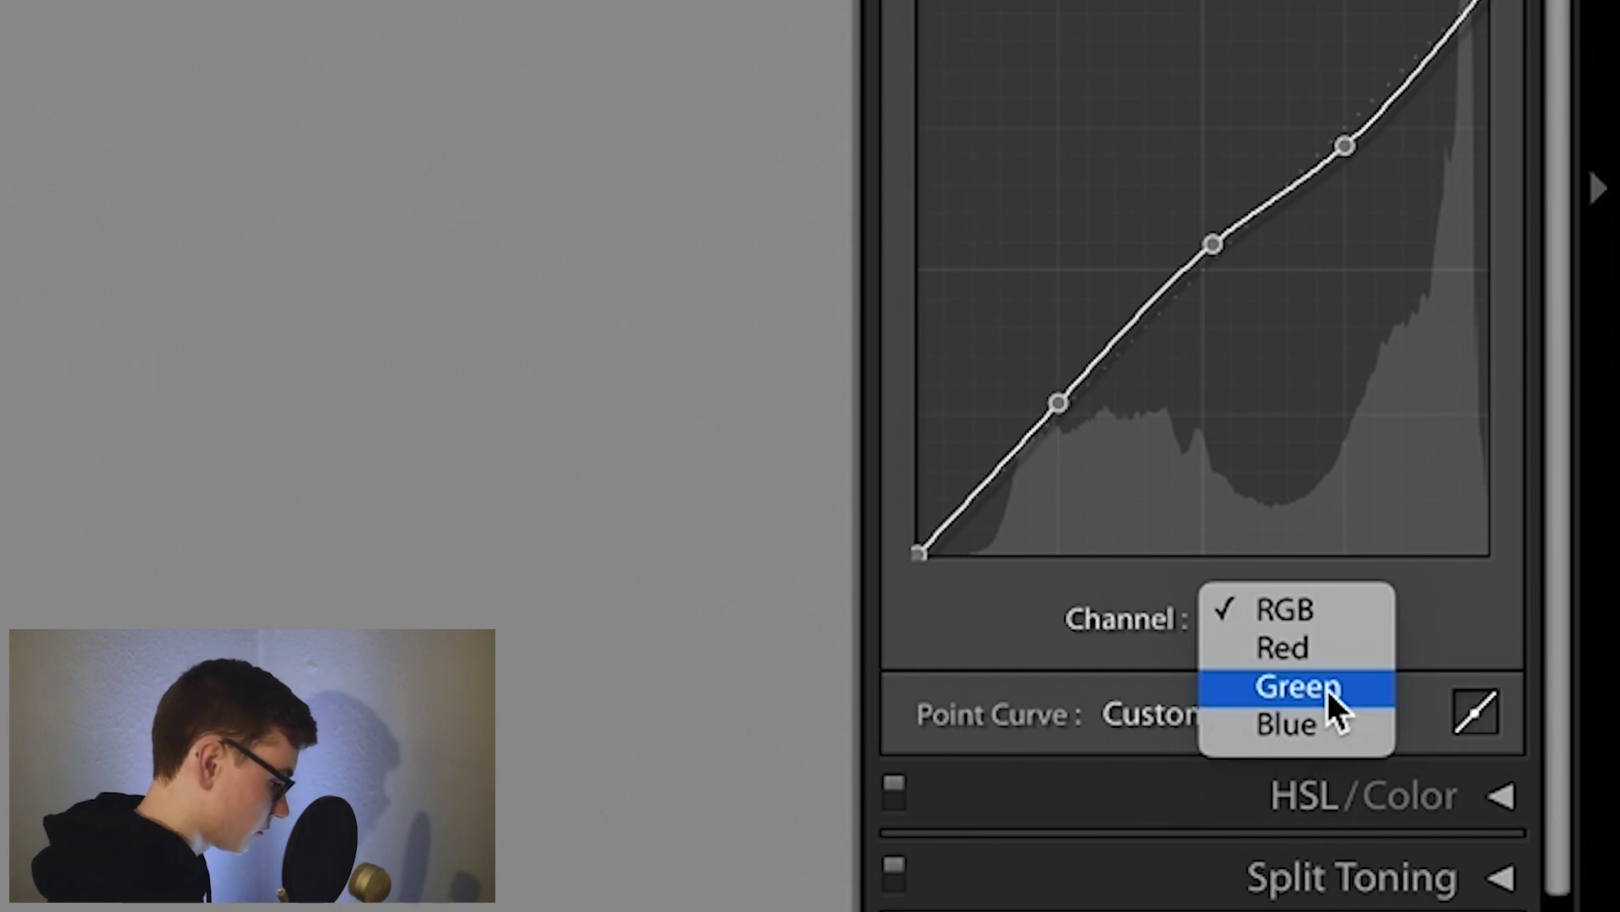
pyautogui.click(1324, 664)
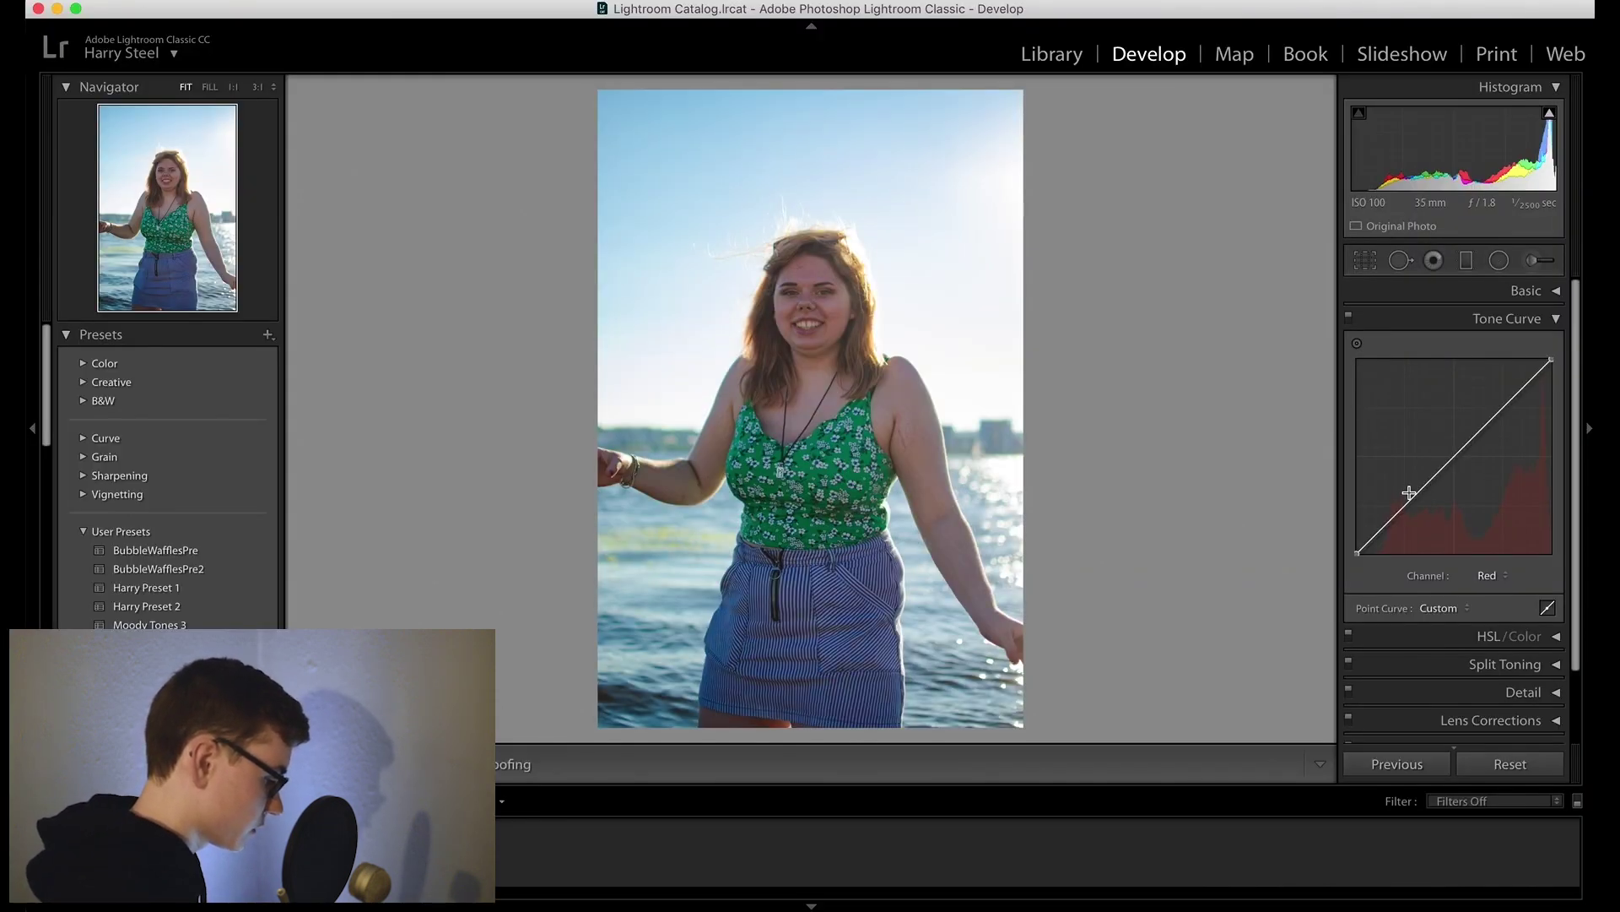
pyautogui.click(1405, 505)
pyautogui.click(1456, 455)
pyautogui.click(1501, 411)
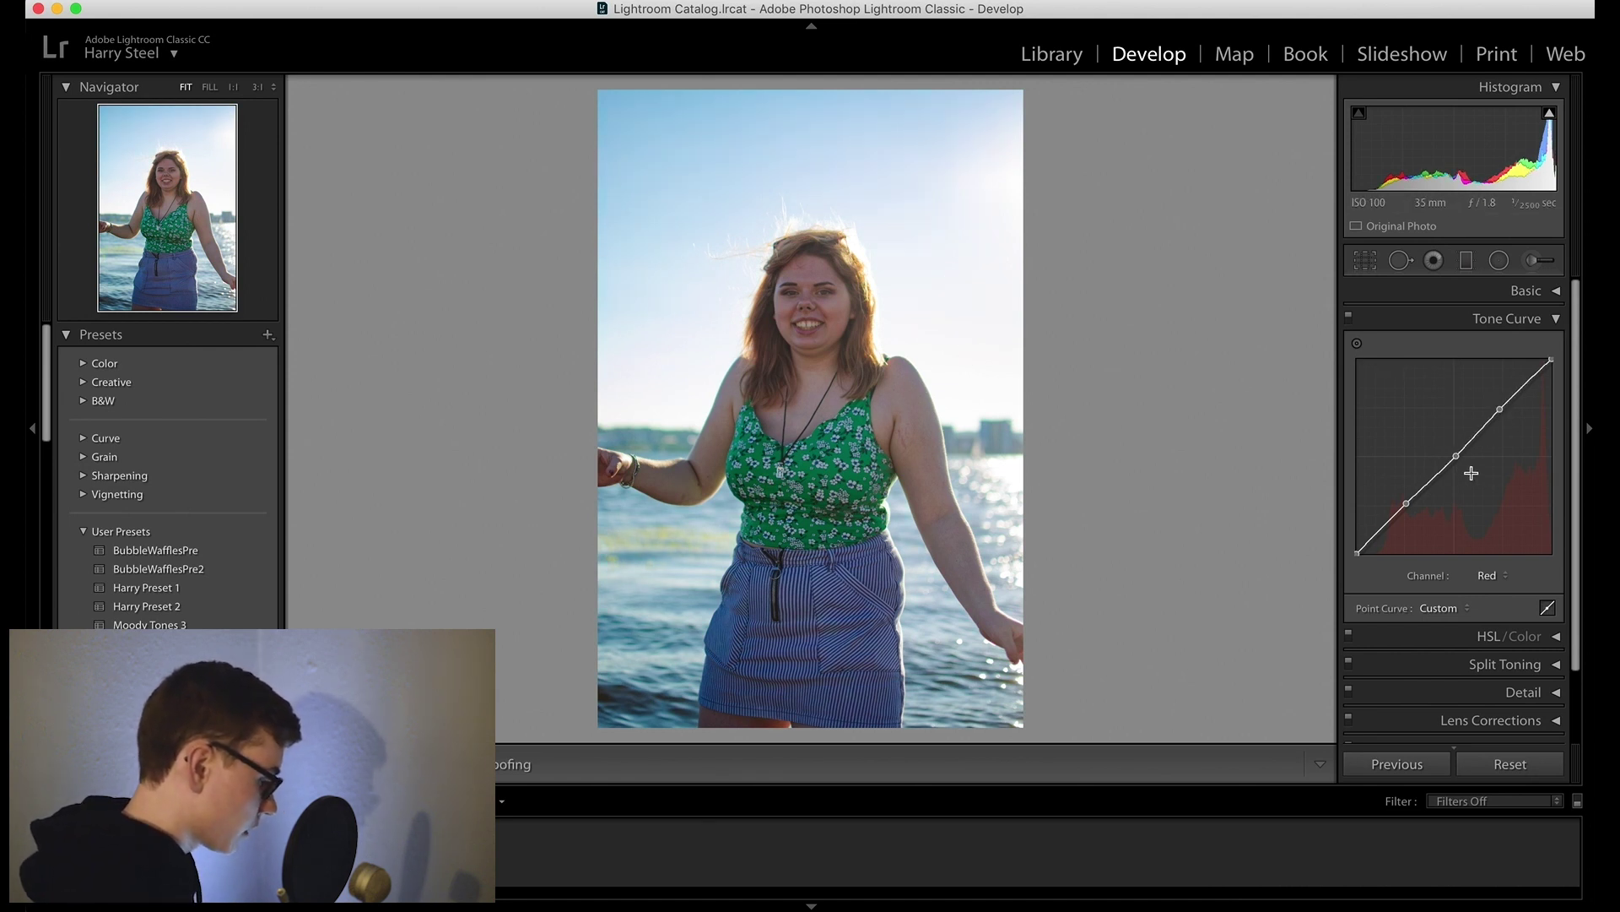
# - Lower the Red curve's midtone point to about 49.8 / 47.8 % and pull its highlight point down slightly more, keeping the shadow point near the diagonal
pyautogui.moveTo(1456, 456)
pyautogui.mouseDown()
pyautogui.moveTo(1450, 544)
pyautogui.moveTo(1448, 422)
pyautogui.moveTo(1456, 467)
pyautogui.mouseUp()
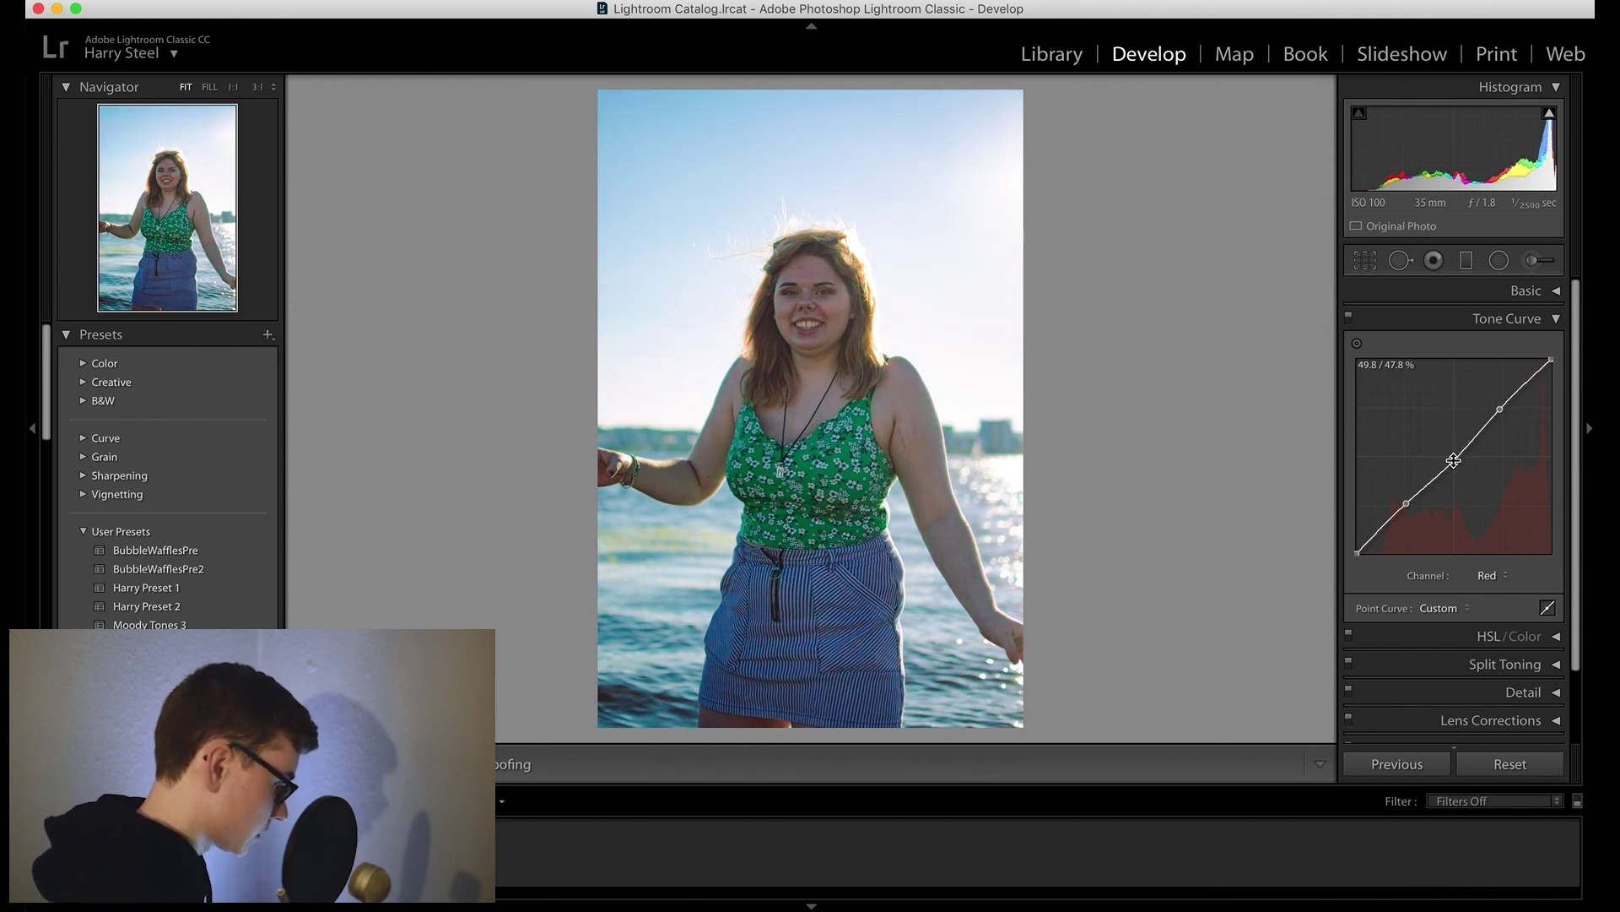
pyautogui.moveTo(1406, 504); pyautogui.dragTo(1409, 510)
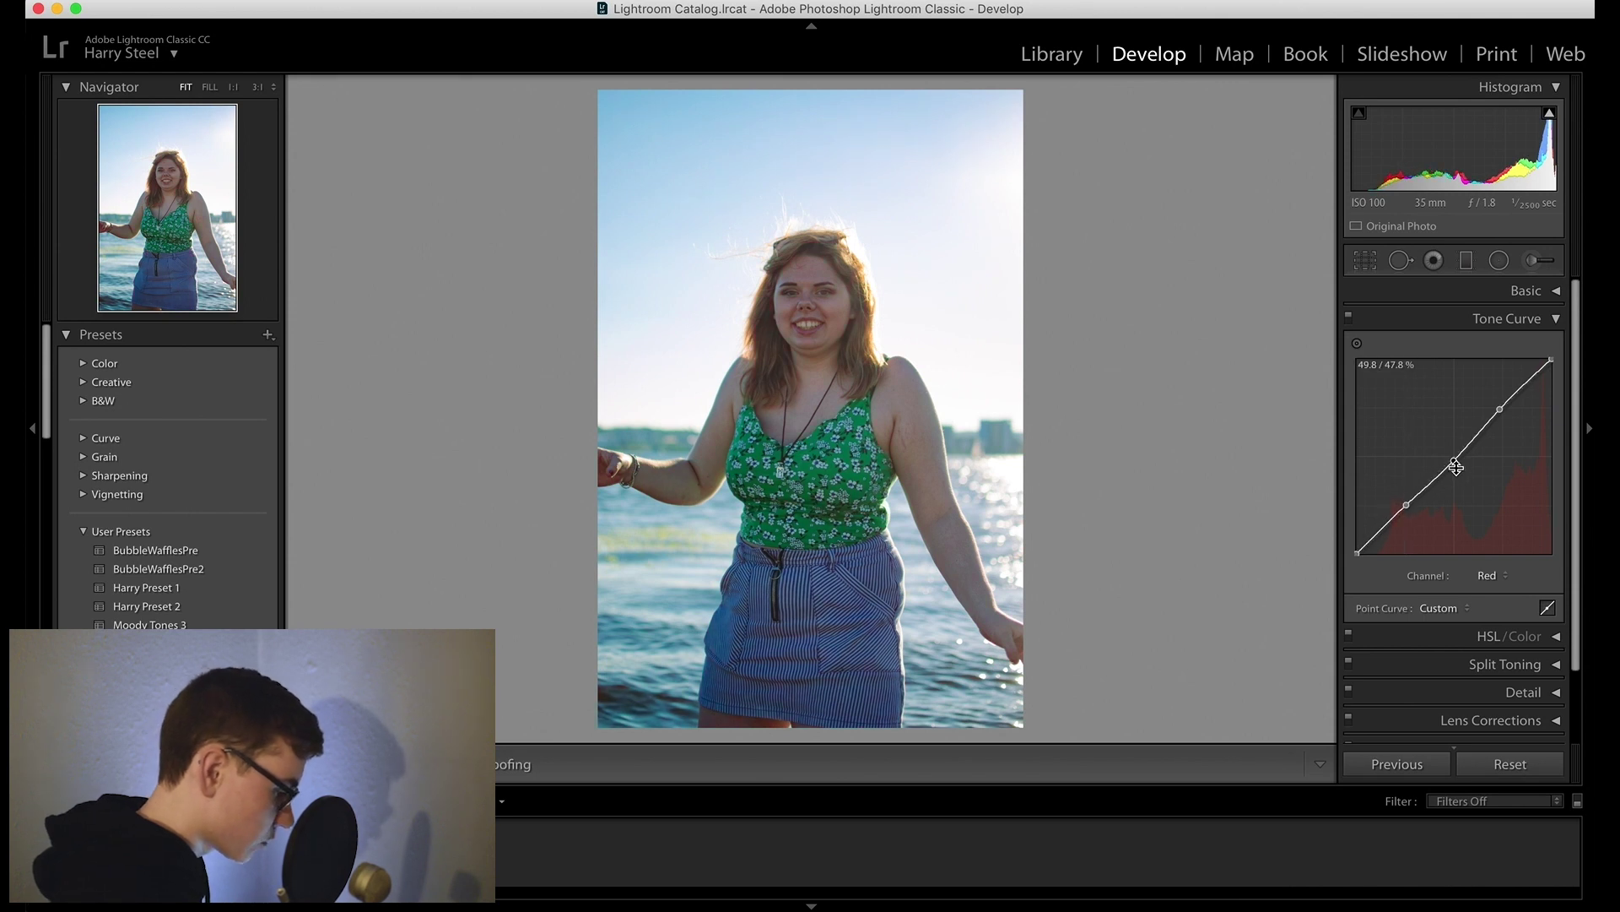
pyautogui.moveTo(1454, 463); pyautogui.dragTo(1456, 461)
pyautogui.moveTo(1504, 411)
pyautogui.mouseDown()
pyautogui.moveTo(1506, 432)
pyautogui.moveTo(1504, 418)
pyautogui.mouseUp()
# - On the Blue channel curve, add shadow, midtone and highlight points and raise the black point about a quarter of the way up
pyautogui.click(1487, 576)
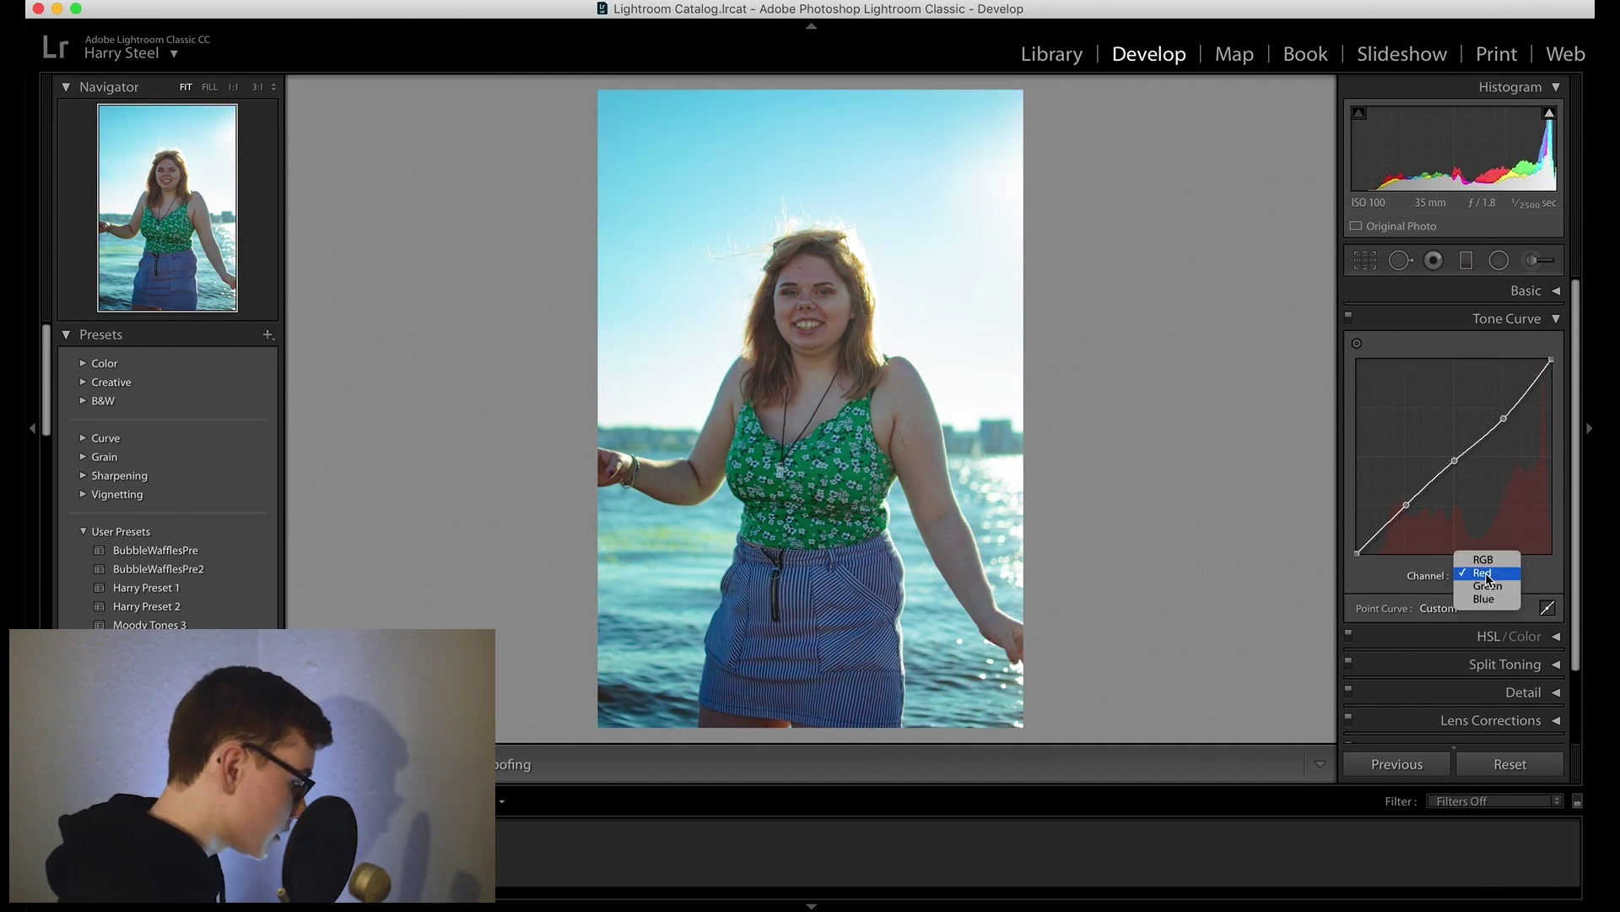
pyautogui.click(1484, 598)
pyautogui.click(1407, 504)
pyautogui.click(1504, 406)
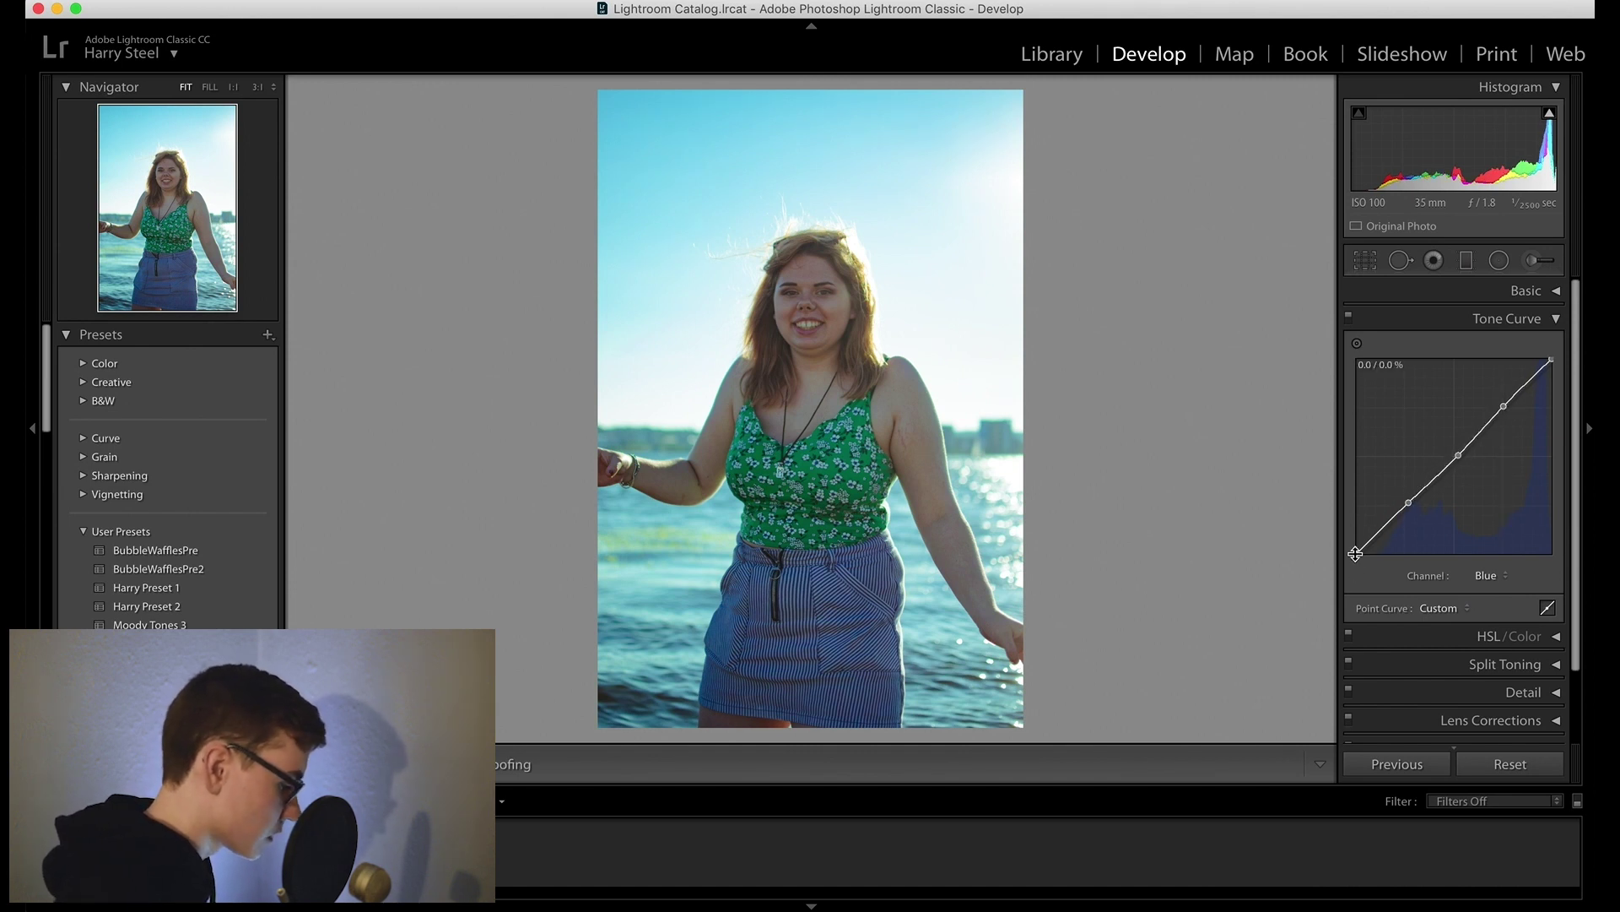
pyautogui.moveTo(1358, 554); pyautogui.dragTo(1409, 507)
# - Return to the RGB curve and raise its black point to a little over 20 % to fade the shadows
pyautogui.click(1487, 575)
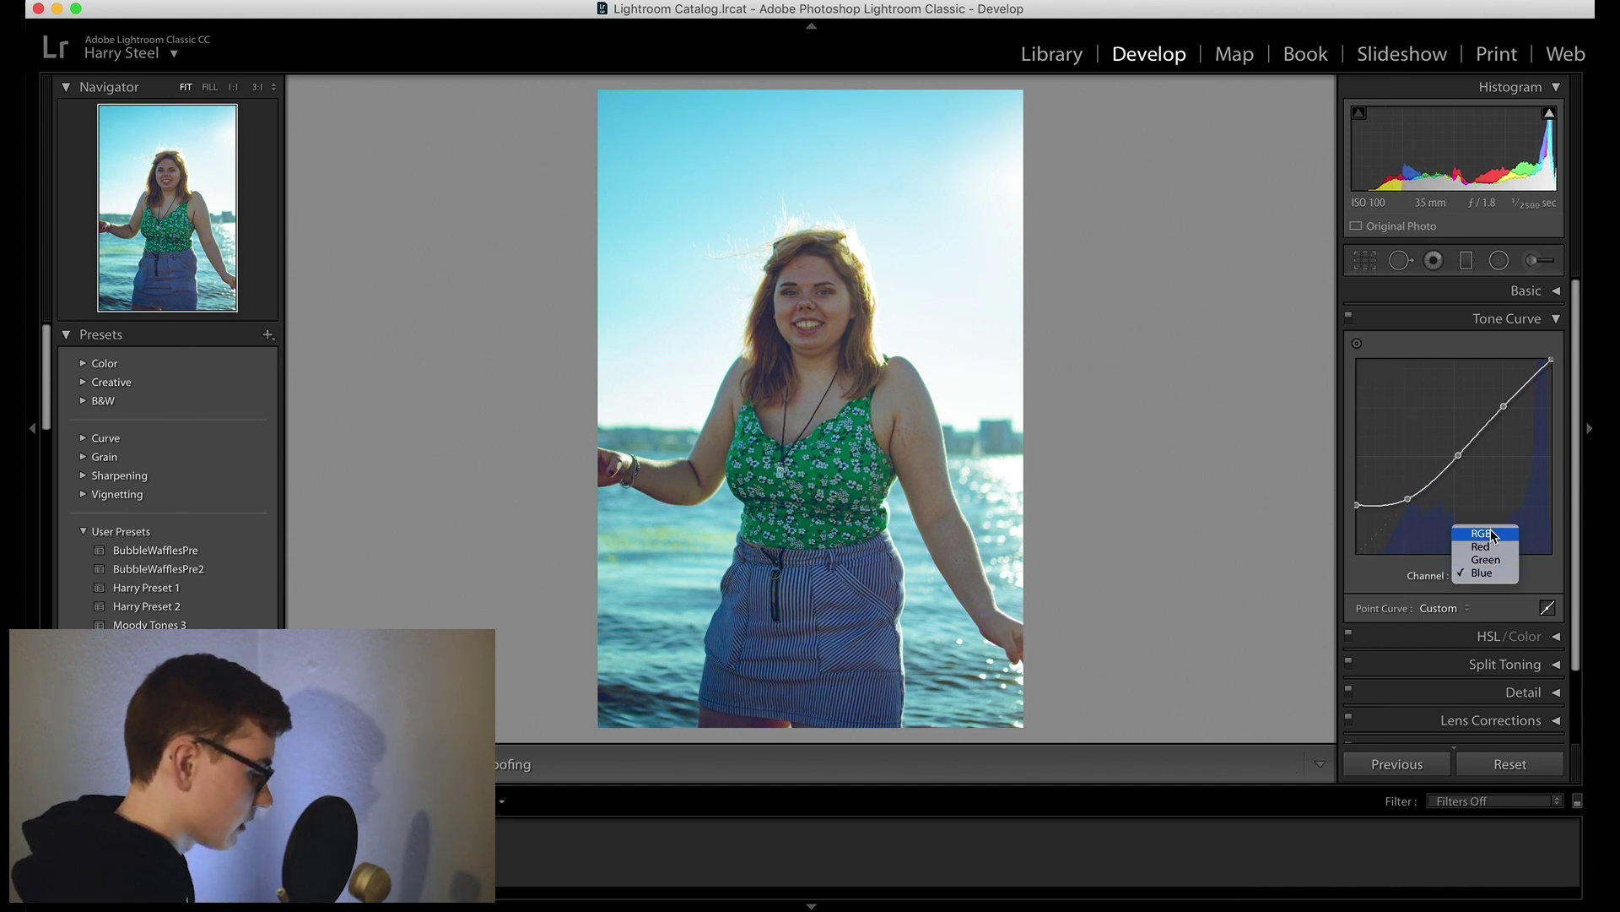
pyautogui.click(1487, 534)
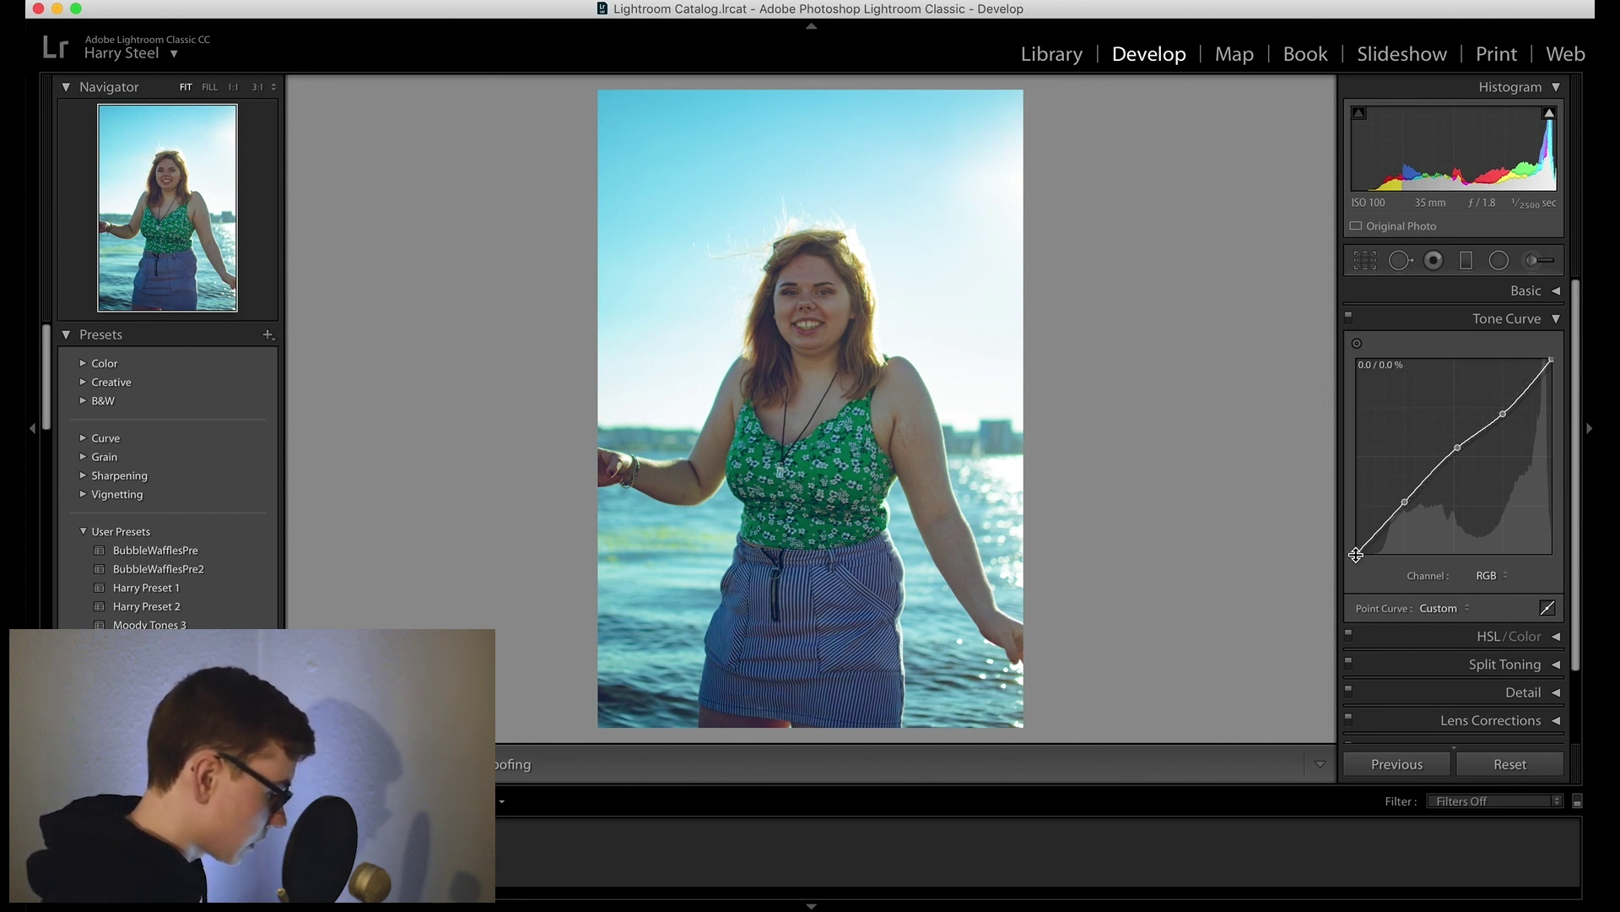
pyautogui.moveTo(1356, 555); pyautogui.dragTo(1347, 514)
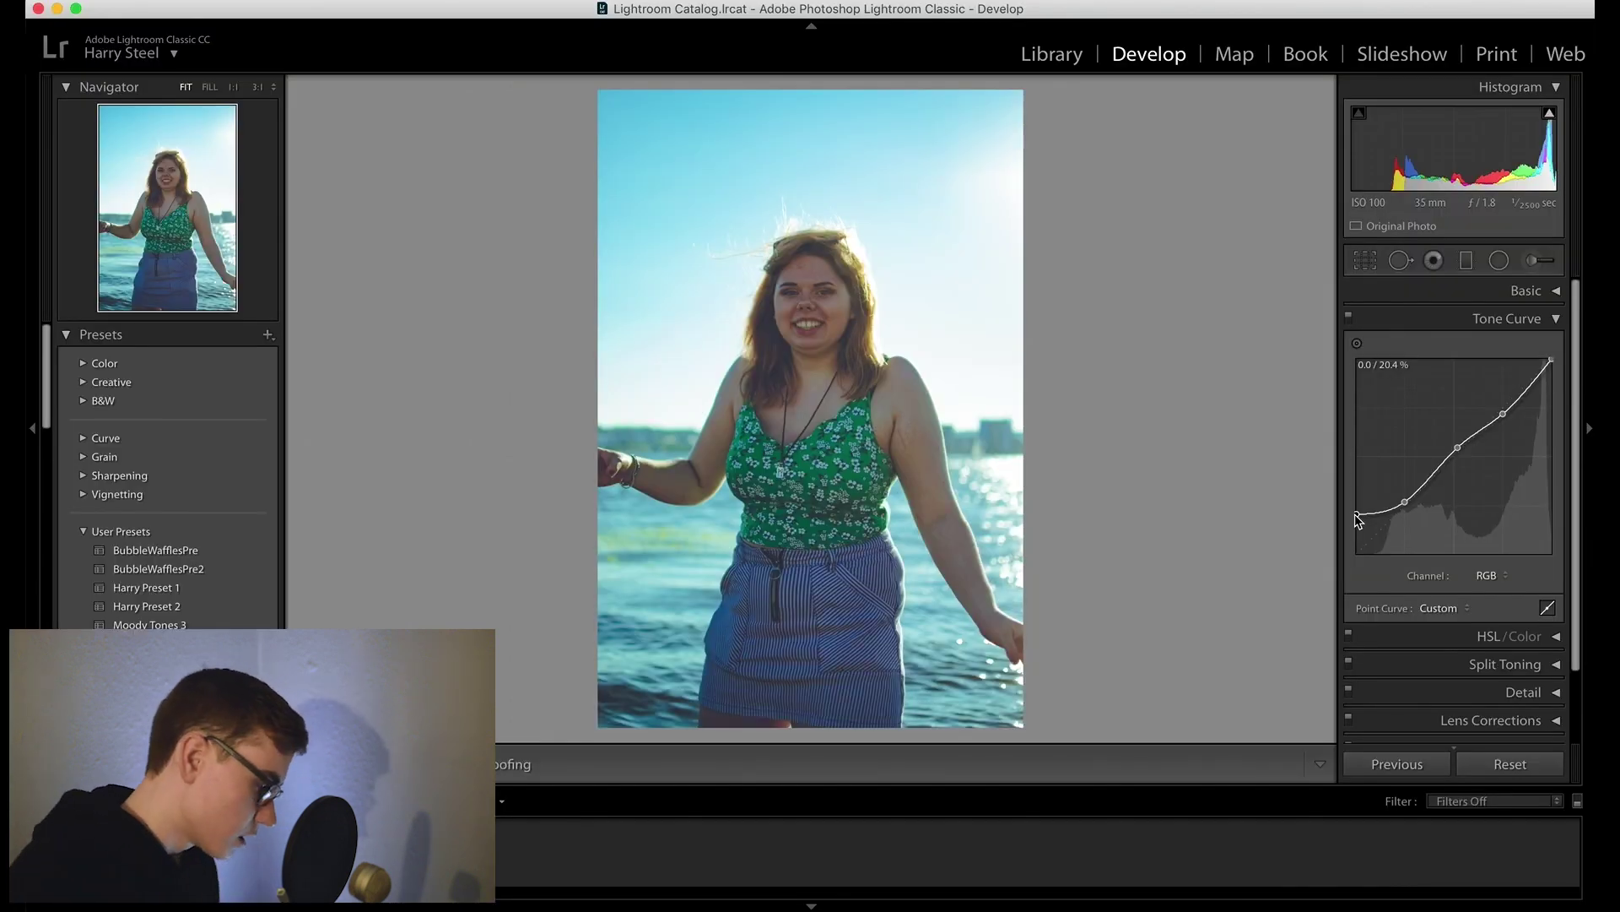
pyautogui.moveTo(1358, 512)
pyautogui.mouseDown()
pyautogui.moveTo(1349, 491)
pyautogui.moveTo(1358, 513)
pyautogui.mouseUp()
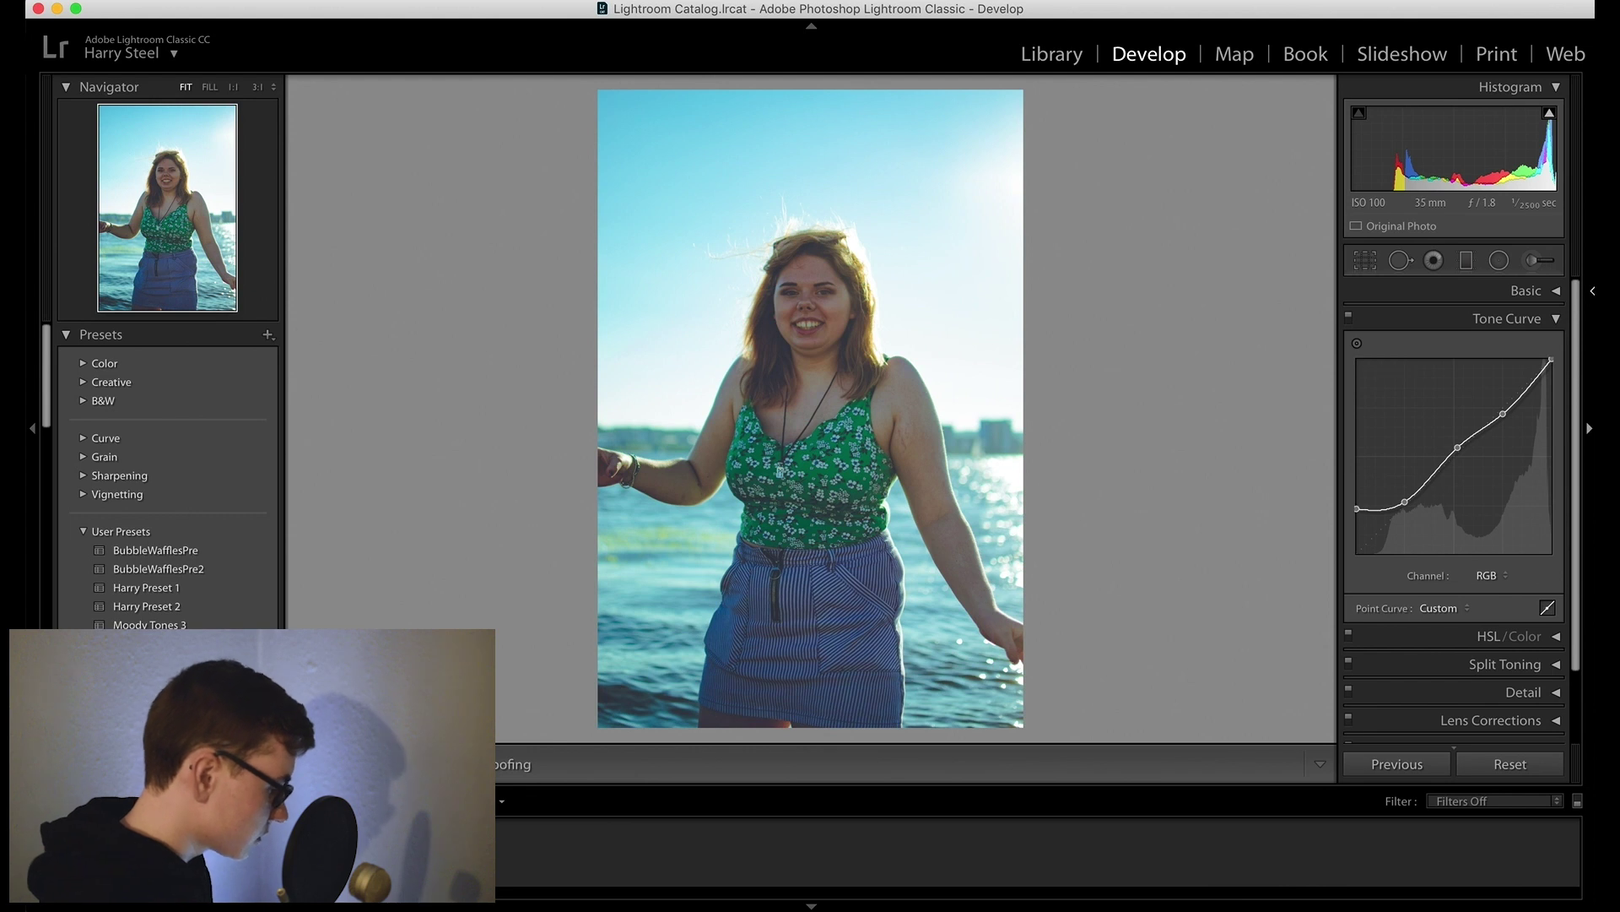
# - Review the Basic adjustments, and compare the photo with the tone curve effect switched off and on
pyautogui.click(1556, 291)
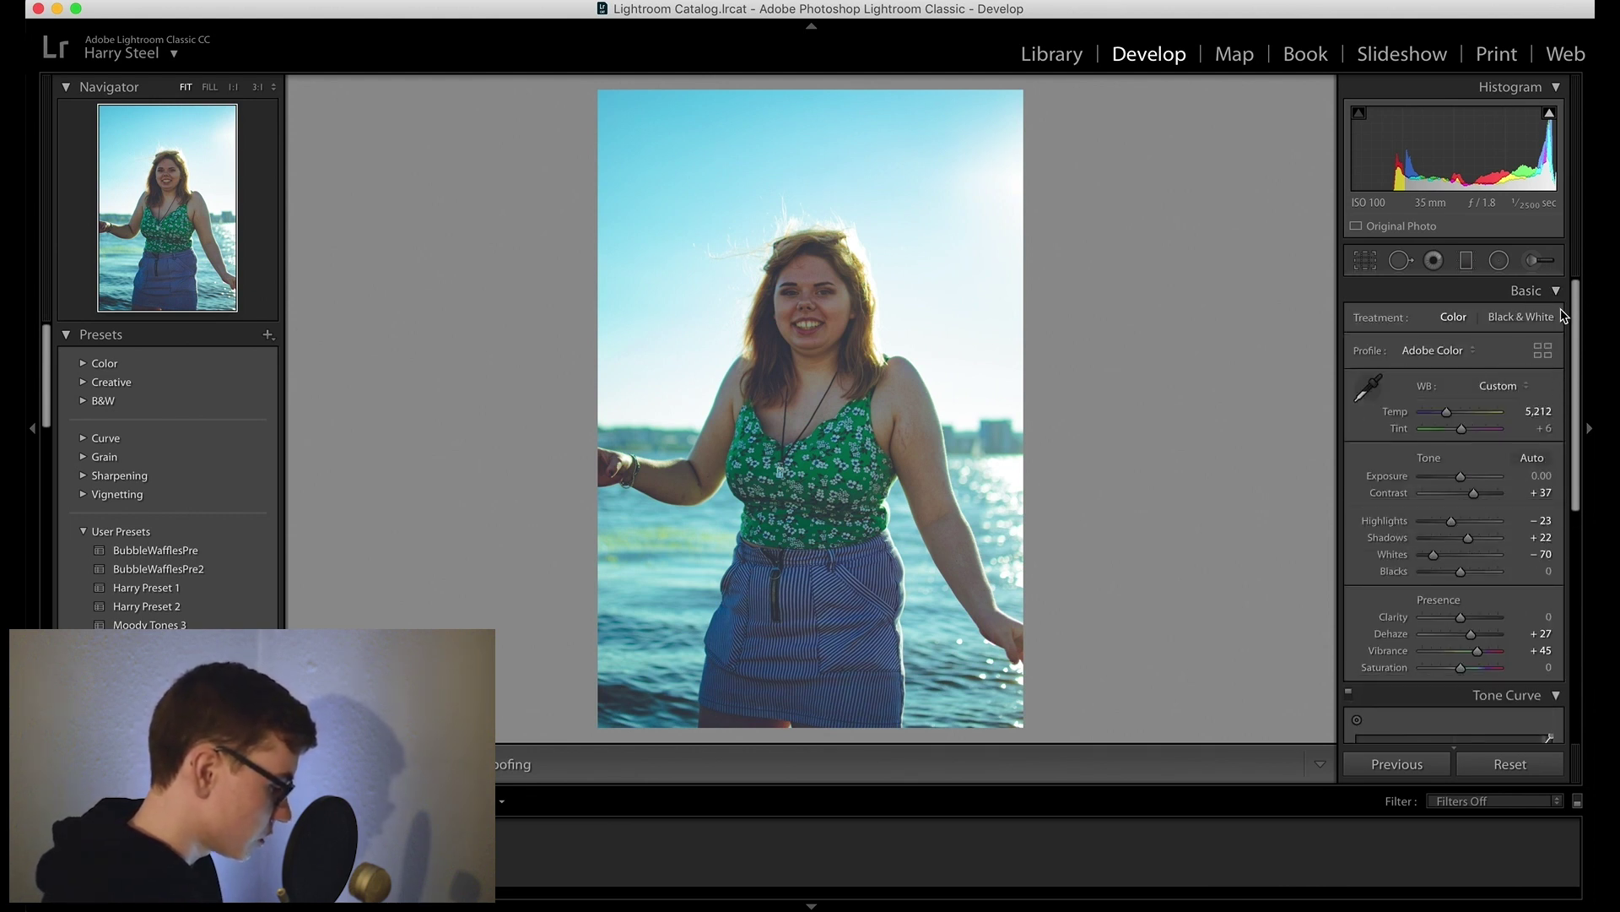
pyautogui.click(1556, 290)
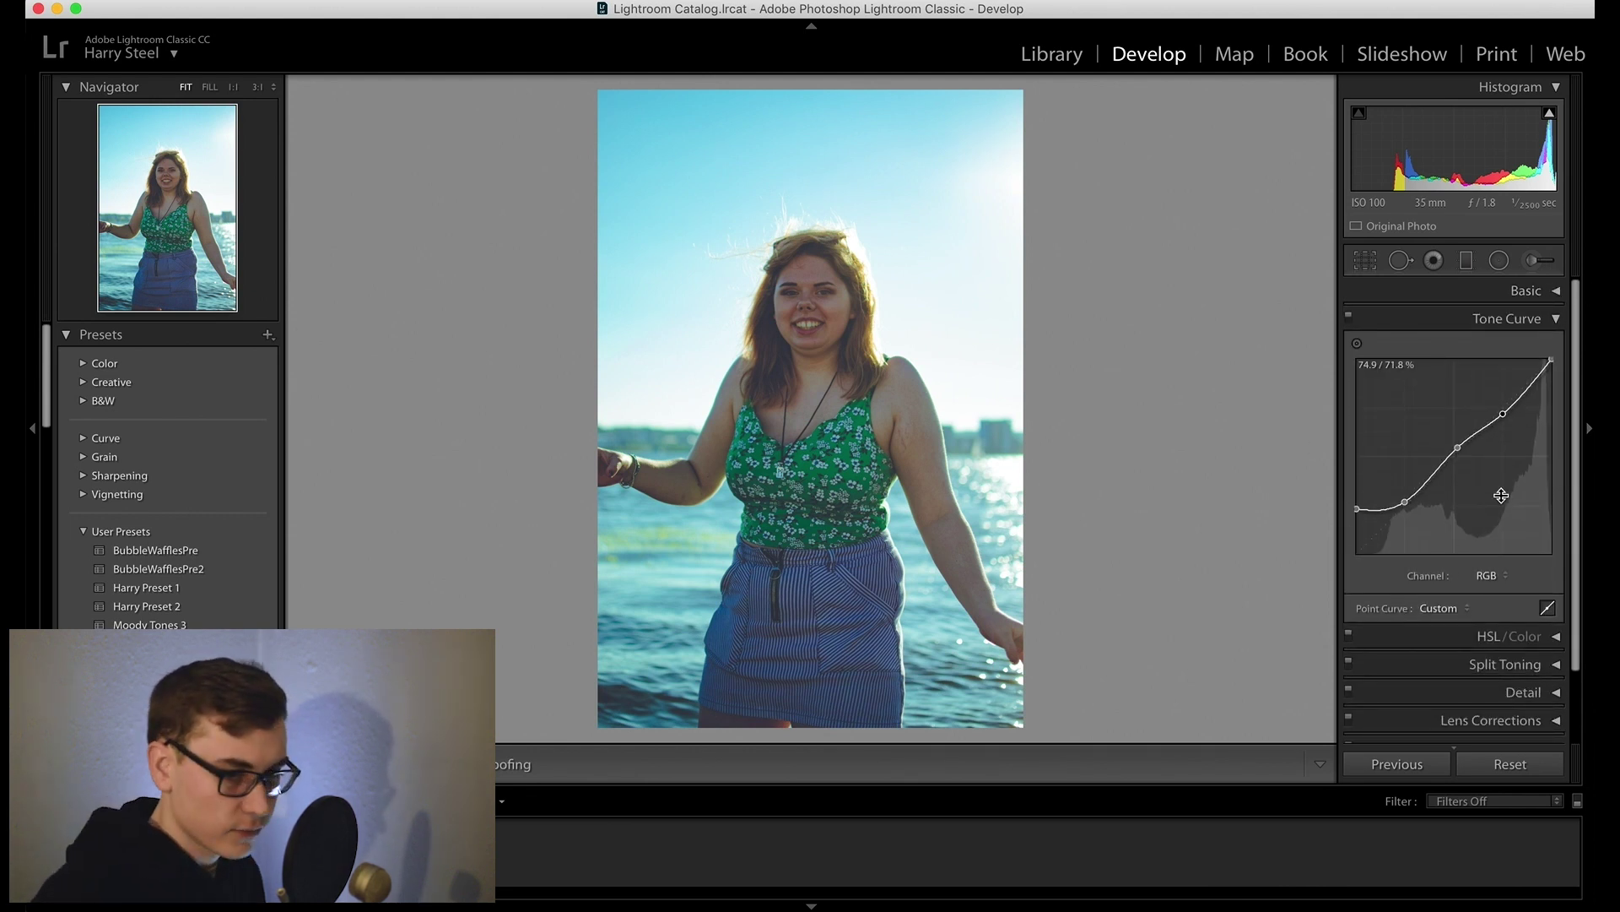
pyautogui.click(1349, 317)
pyautogui.click(1349, 318)
pyautogui.click(1349, 322)
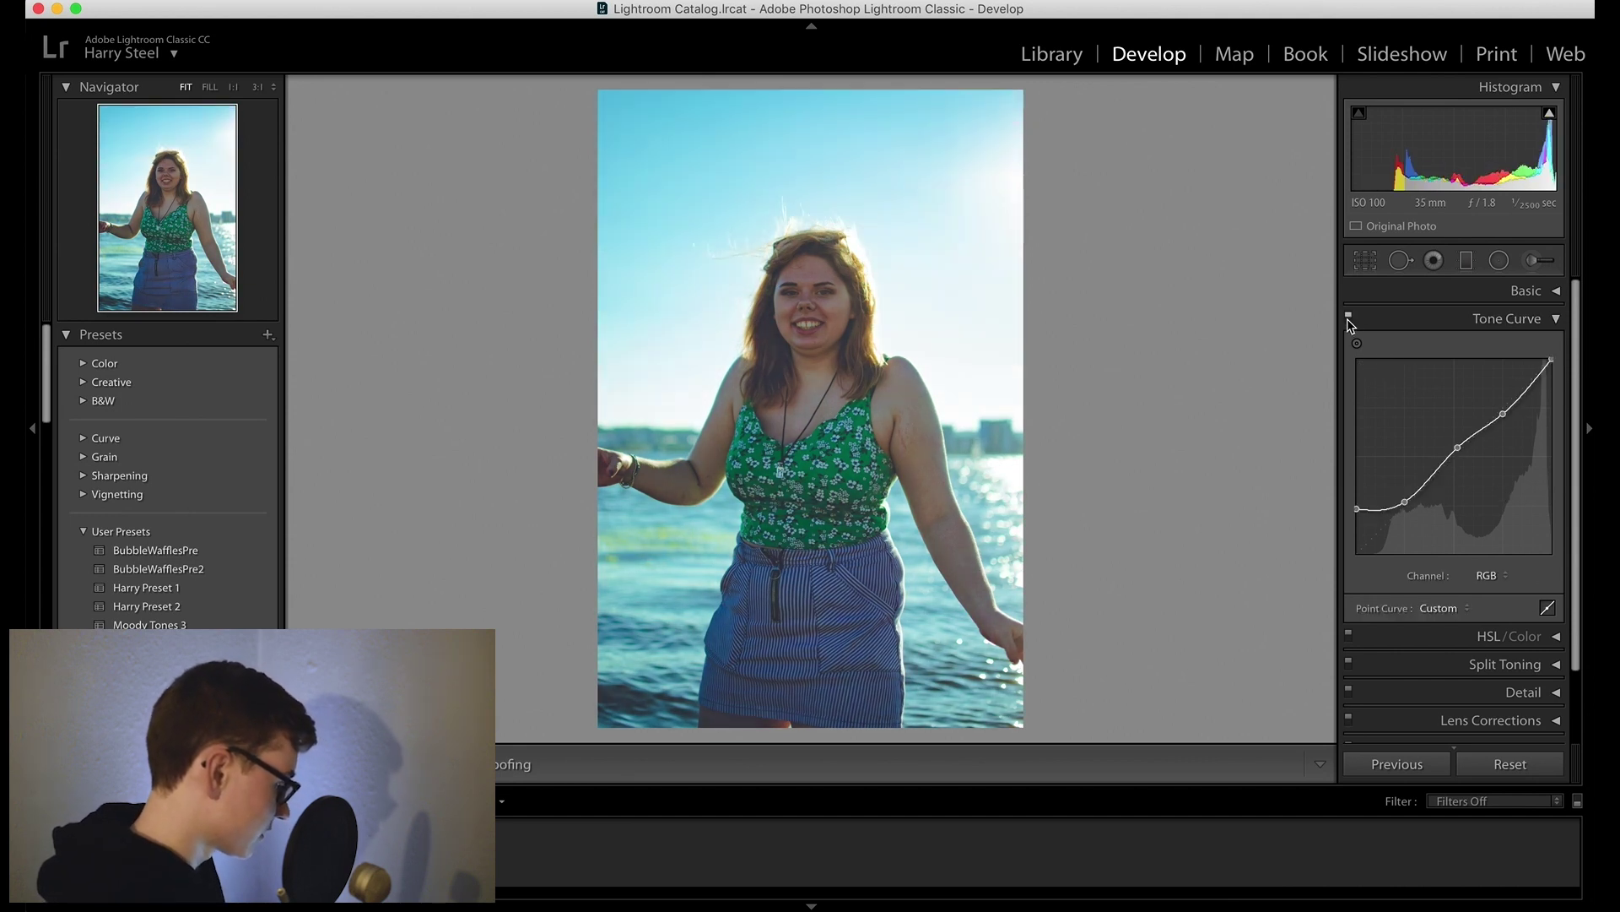
pyautogui.click(1348, 319)
pyautogui.click(1349, 319)
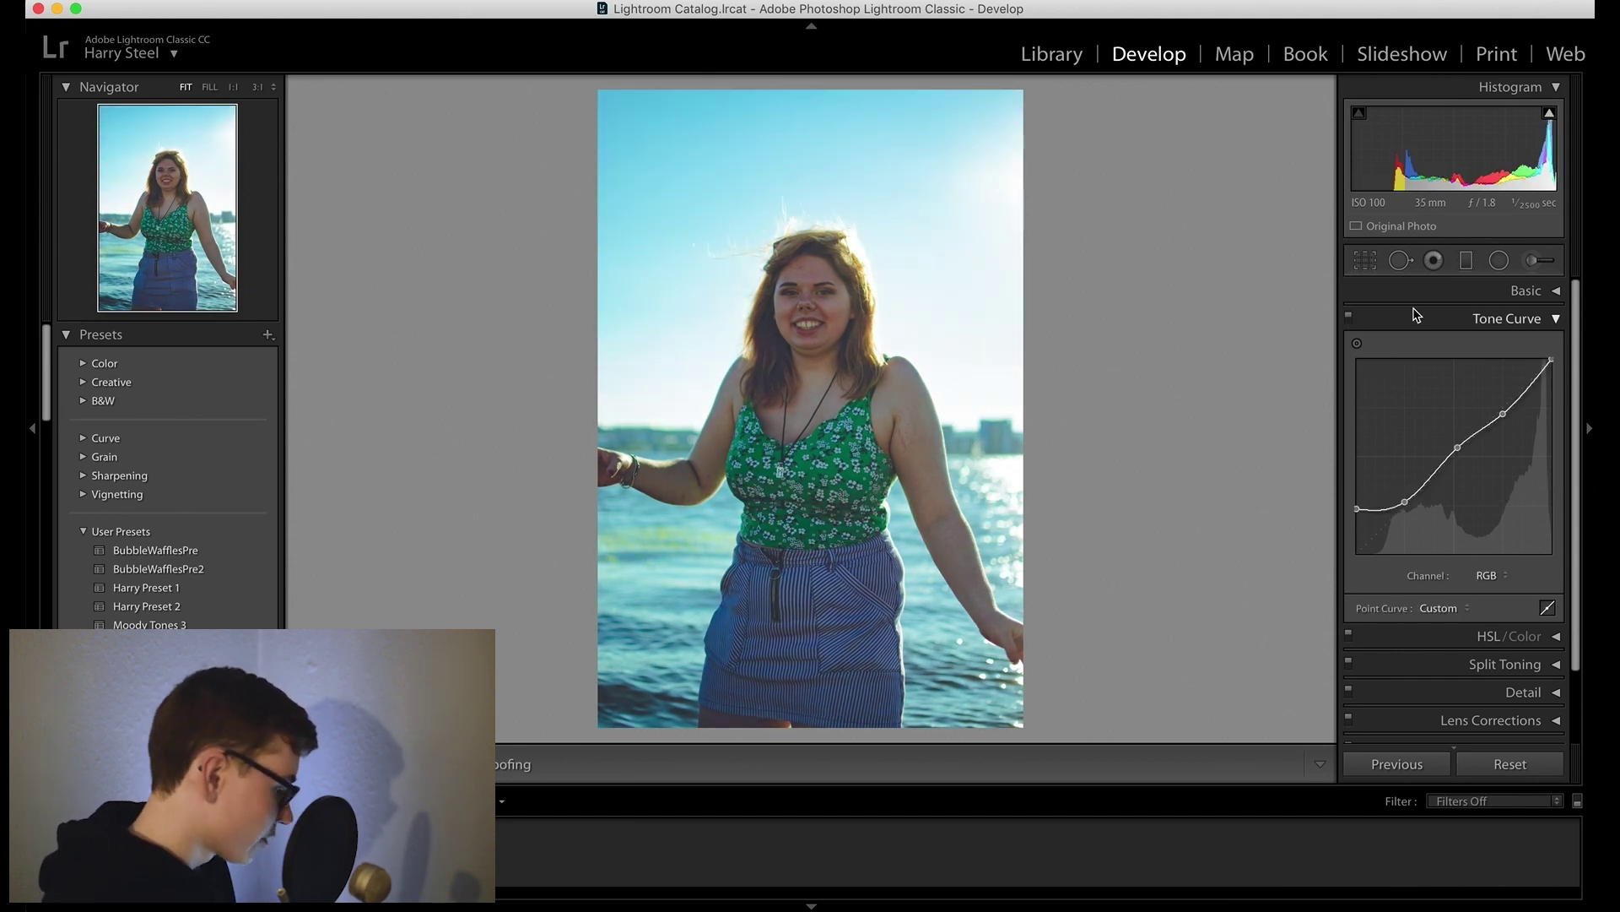